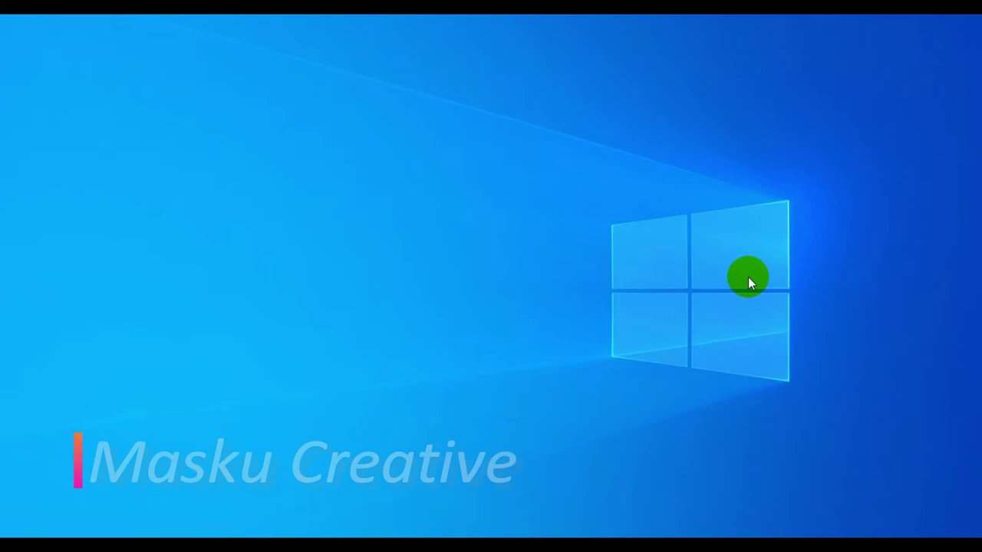
Step: Launch Aurora 3D Presentation 2012 by searching 'auro' from the Windows Start menu
key(super)
text(au)
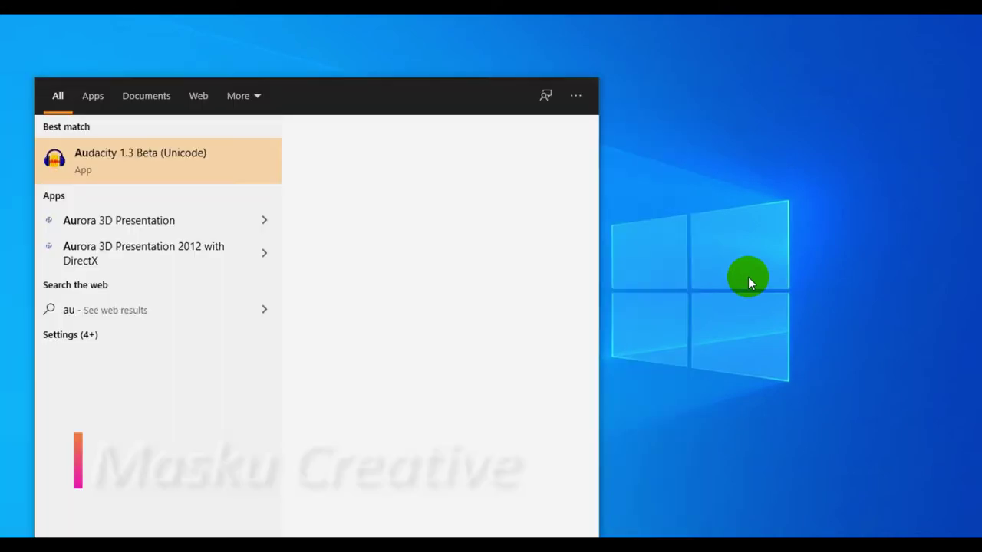
text(ro)
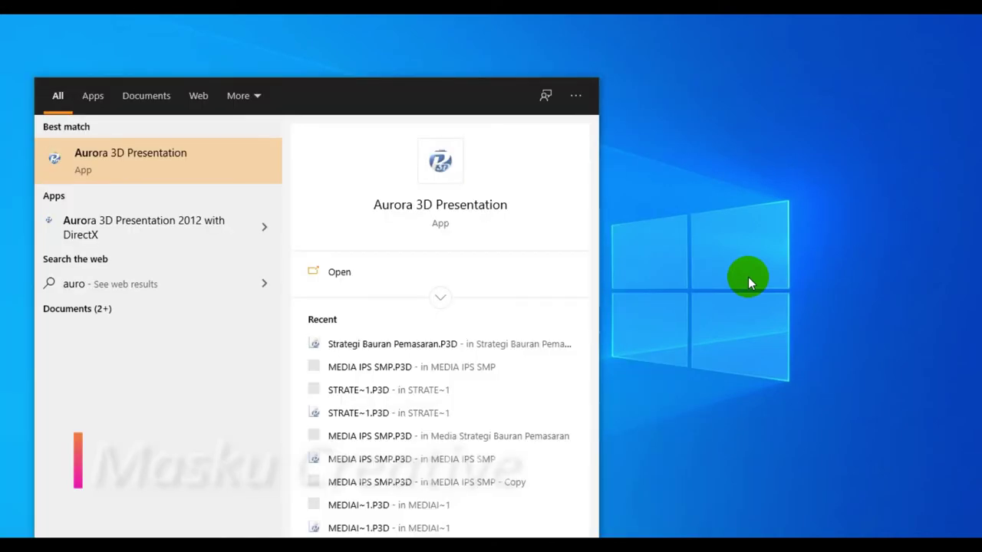
key(Return)
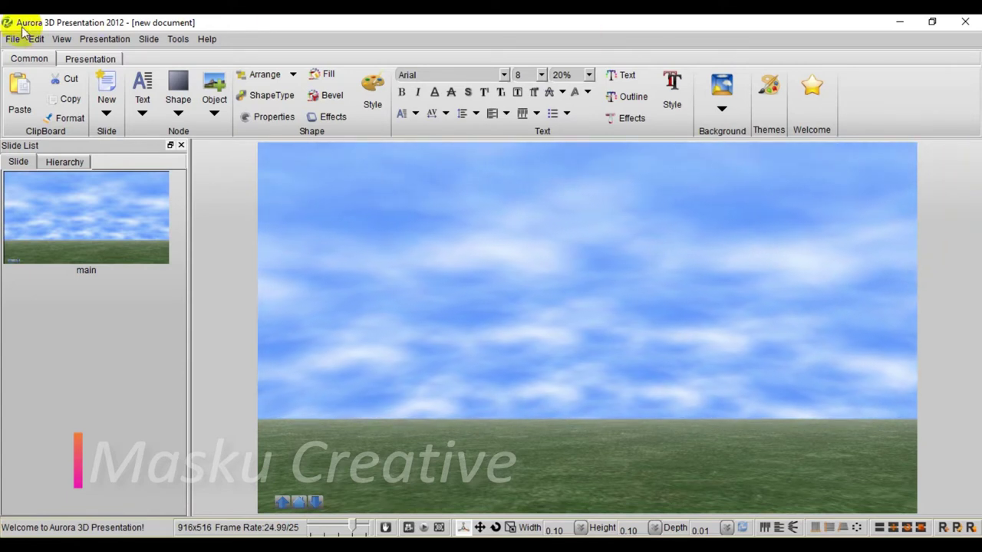
Step: Show the Interactive panel from the View menu
click(62, 42)
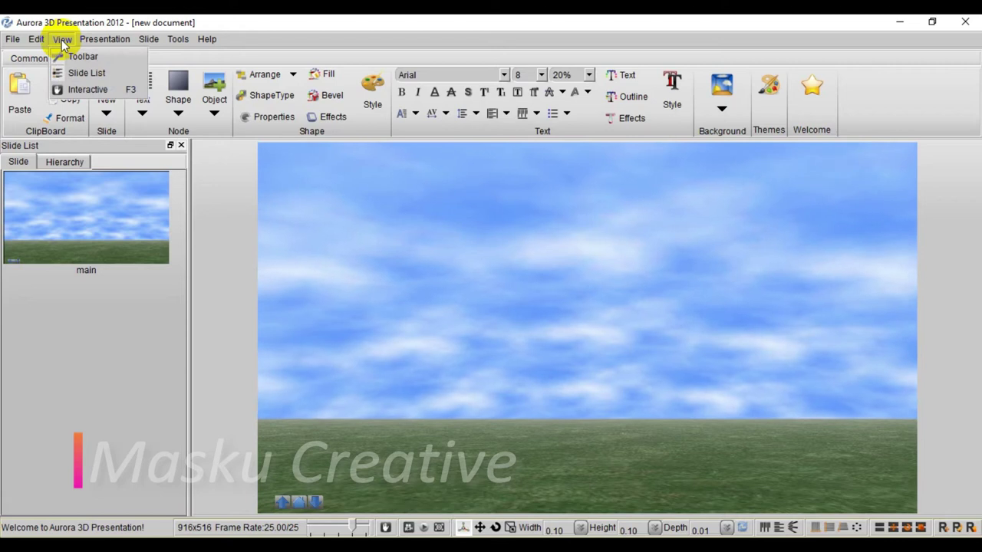
click(78, 89)
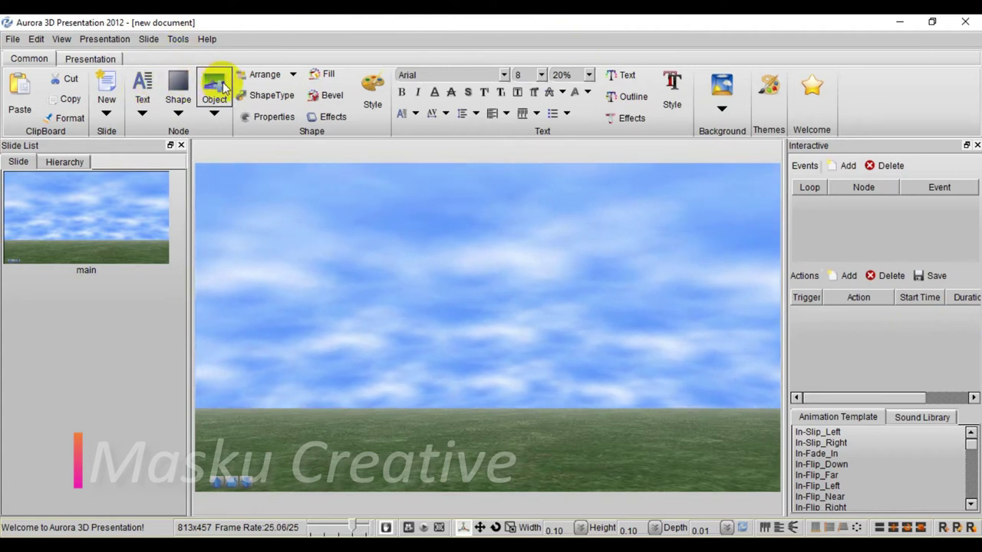
Step: Uncheck NavigationBar in the Edit menu to hide the scene's navigation bar
click(37, 39)
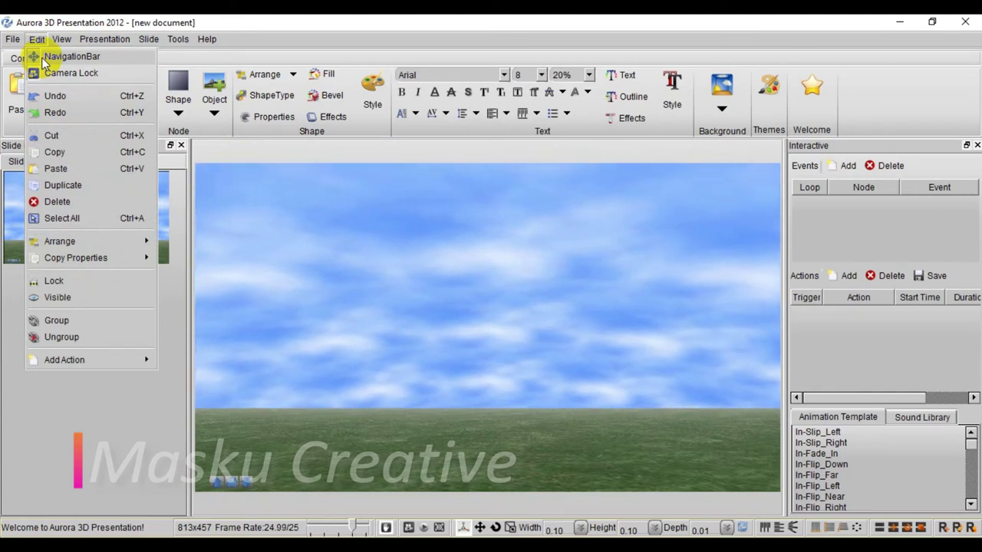
click(50, 57)
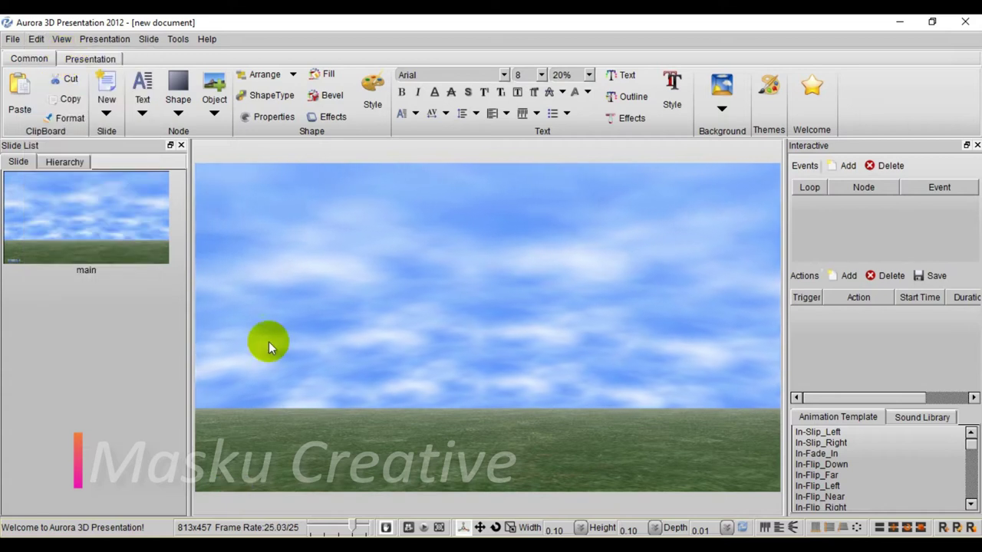
click(35, 40)
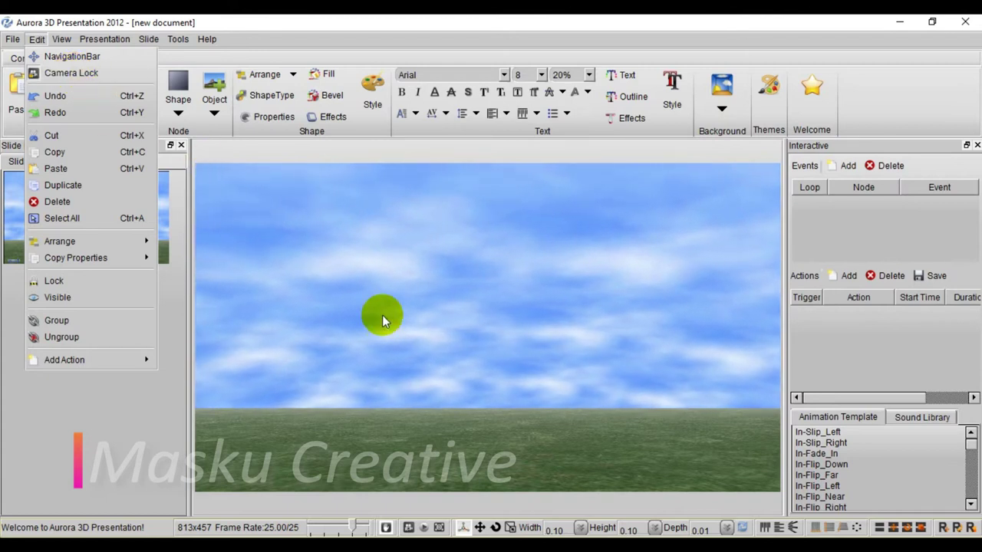
Step: Turn off Camera Lock in the Edit menu so the scene can rotate freely
click(383, 316)
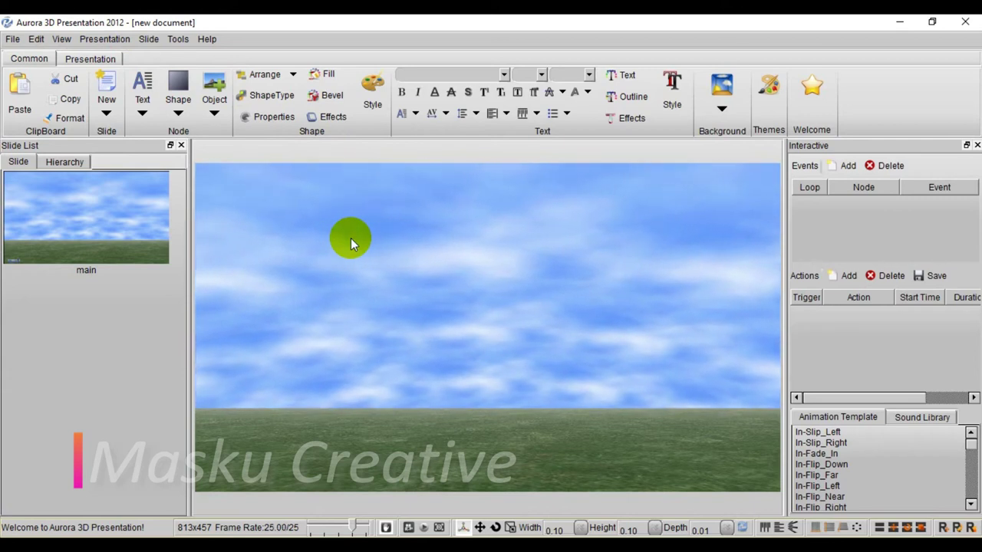
click(36, 39)
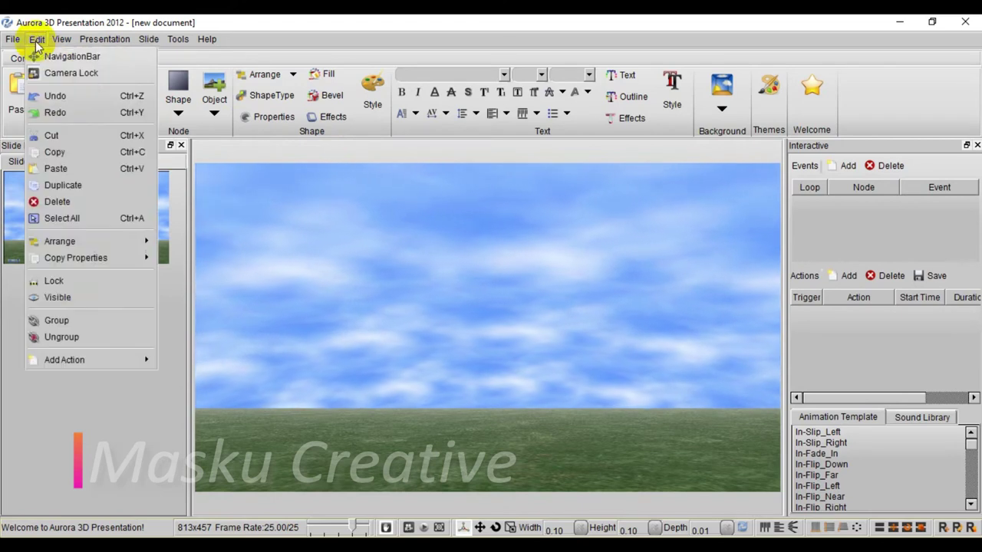
click(54, 74)
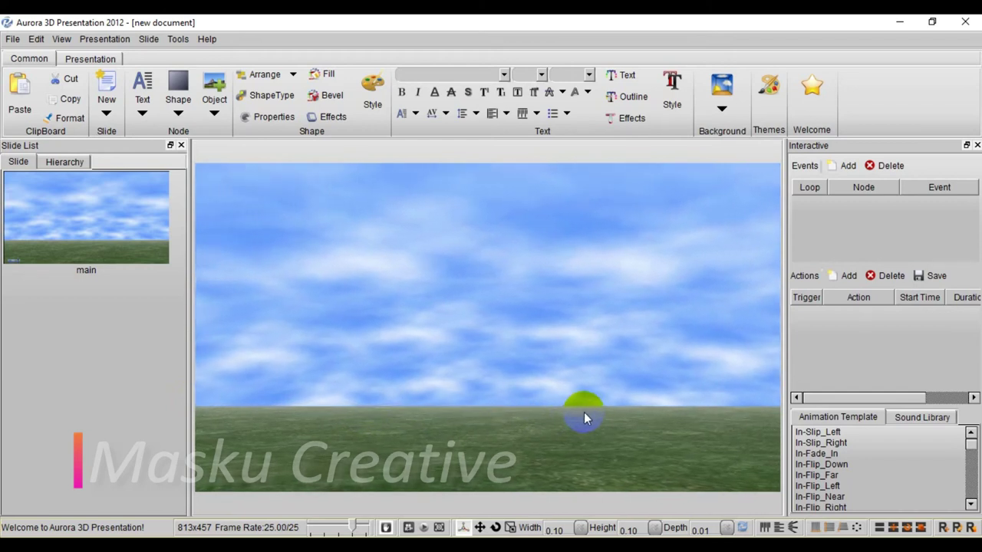
Step: Drag across the canvas to rotate the sky-and-grass scene, raising the horizon to reveal more grass
drag(585, 414, 549, 428)
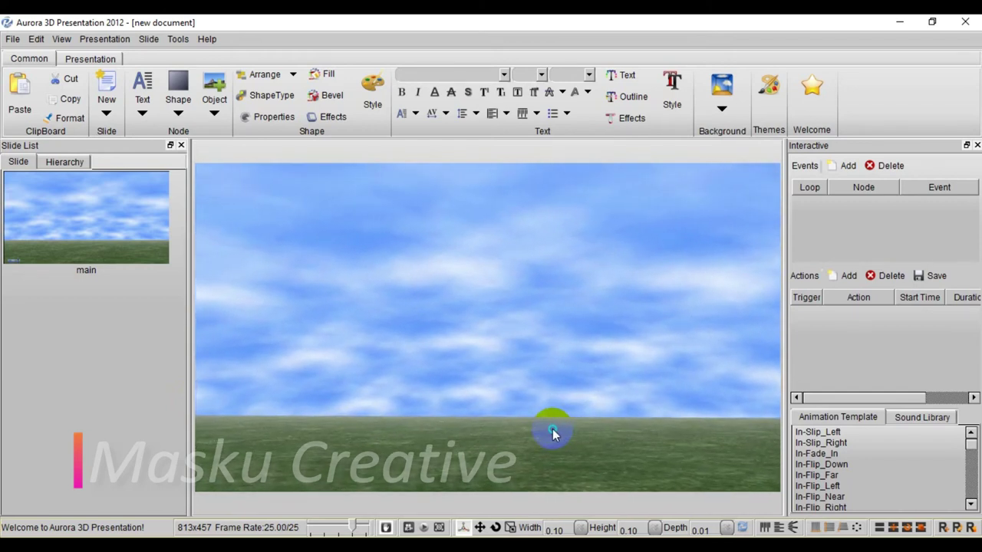
mouse_move(550, 428)
mouse_down()
mouse_move(468, 323)
mouse_move(642, 333)
mouse_move(713, 307)
mouse_move(679, 265)
mouse_move(458, 271)
mouse_move(491, 465)
mouse_move(478, 114)
mouse_move(438, 333)
mouse_move(287, 339)
mouse_move(579, 346)
mouse_move(545, 225)
mouse_move(471, 346)
mouse_move(486, 401)
mouse_move(486, 224)
mouse_move(493, 355)
mouse_move(487, 274)
mouse_move(499, 300)
mouse_move(494, 376)
mouse_up()
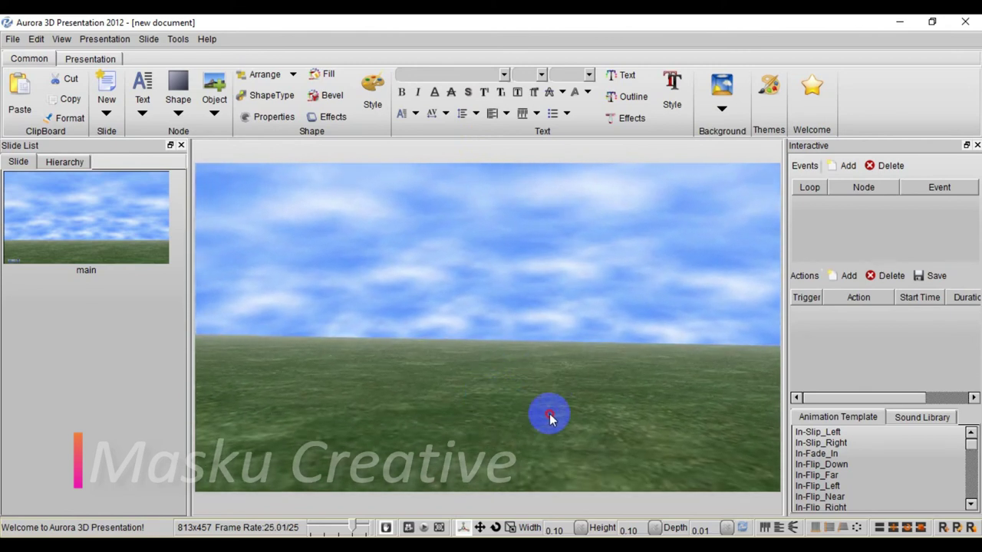
drag(372, 289, 480, 336)
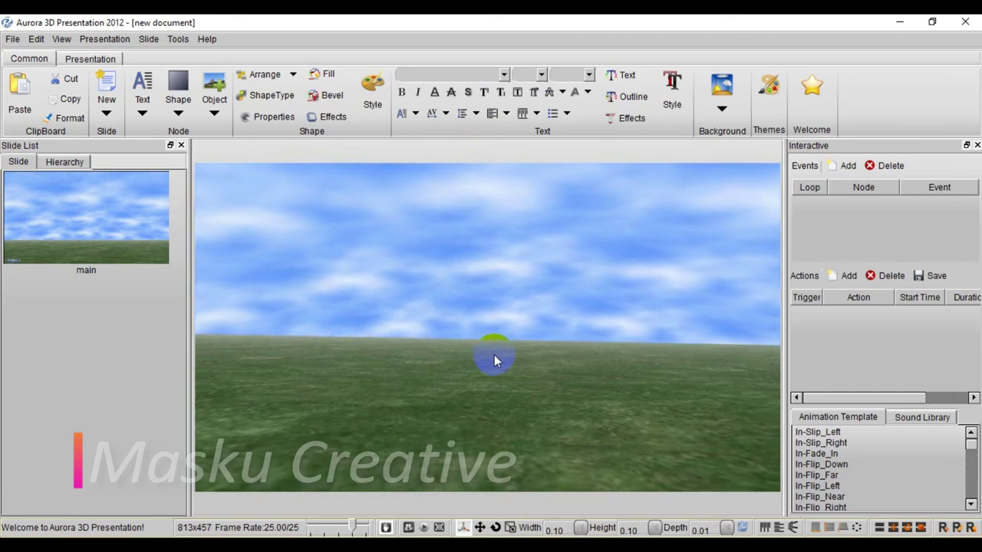
click(483, 347)
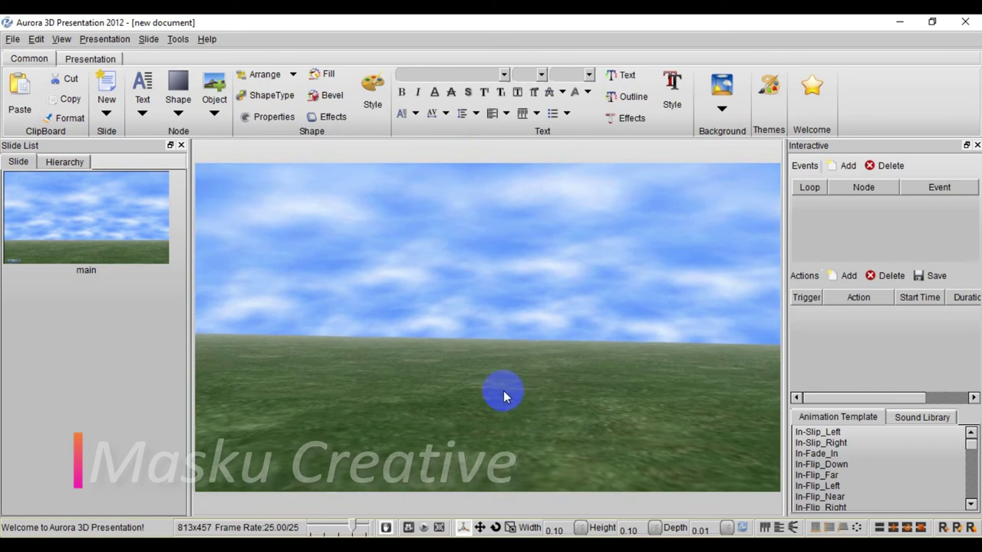
click(486, 274)
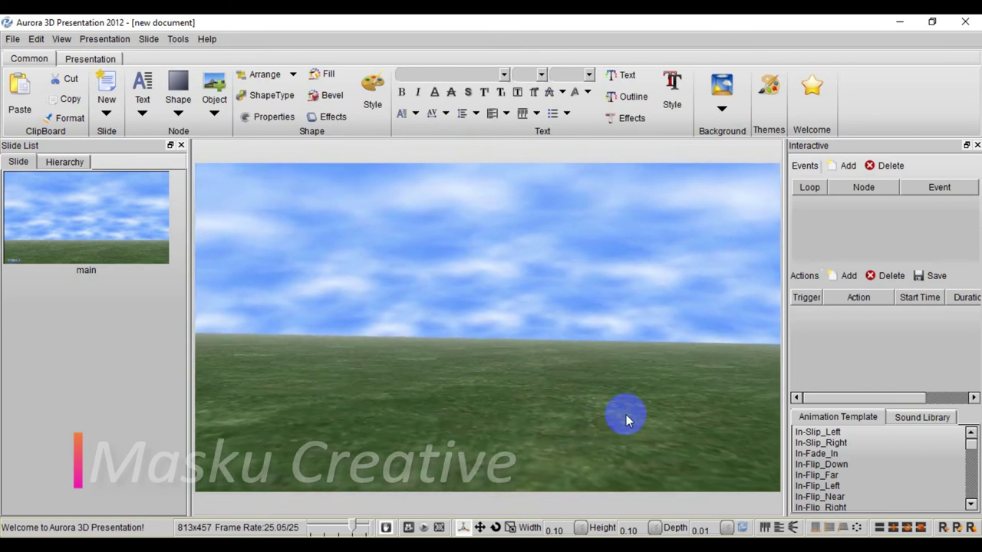
drag(472, 272, 332, 231)
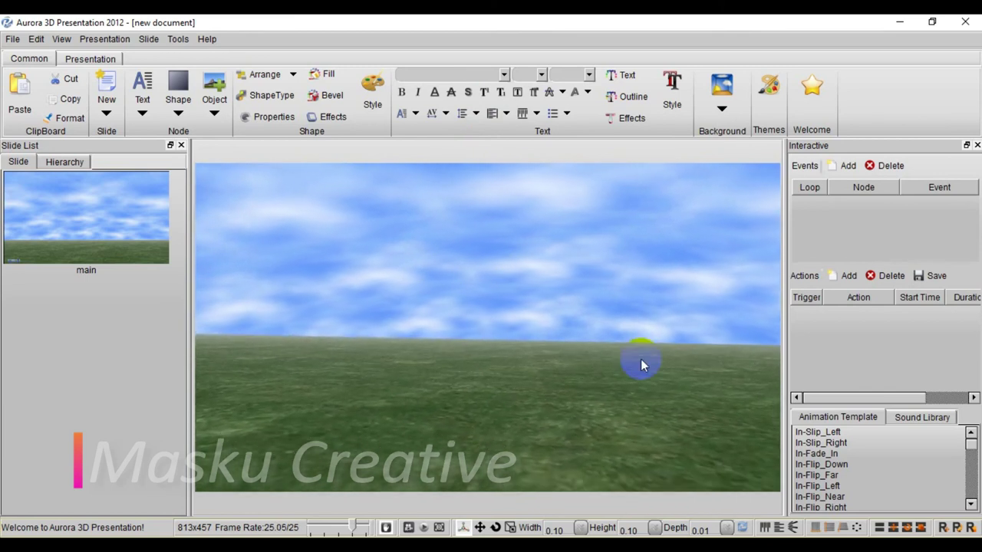
click(517, 317)
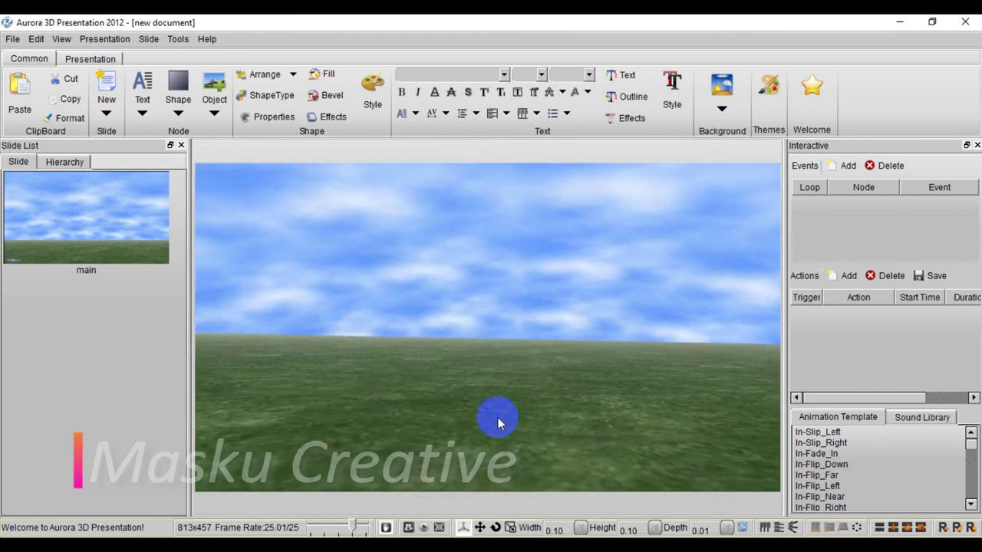
click(483, 266)
click(484, 349)
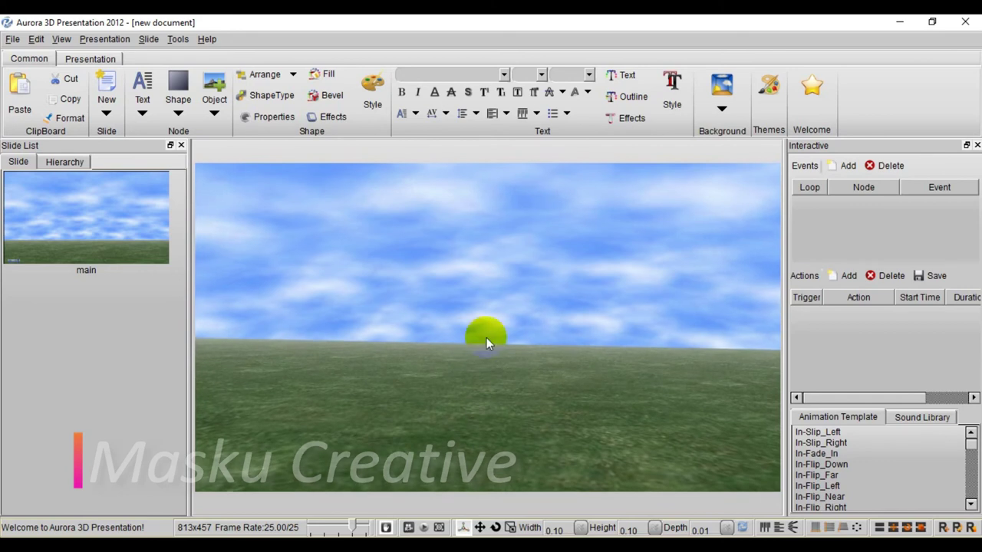
click(494, 332)
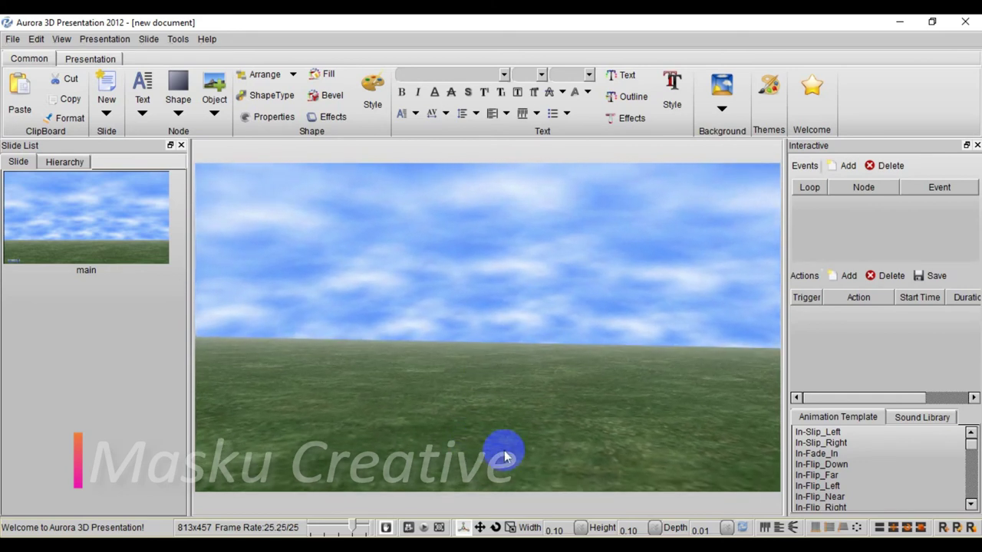
click(487, 347)
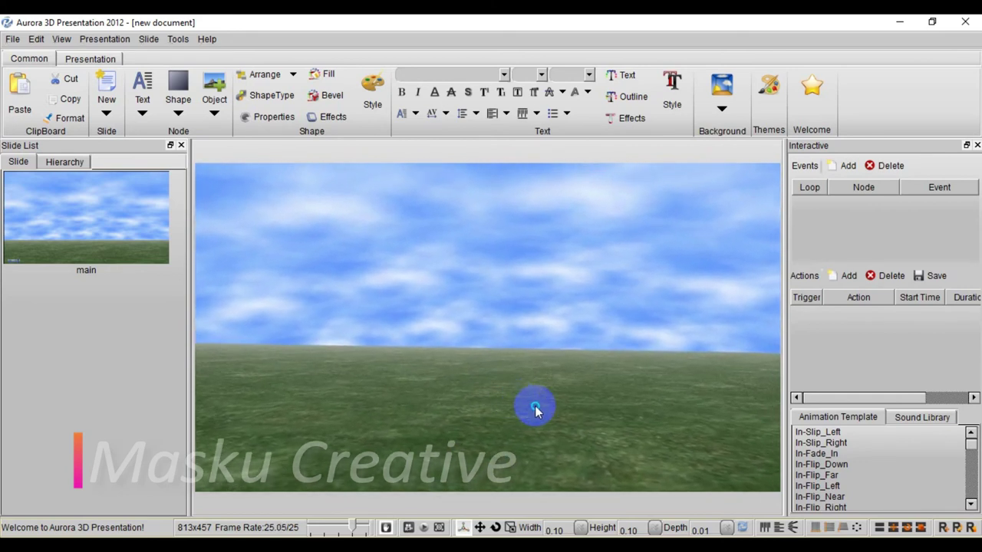
click(510, 344)
Step: Tilt the camera further until the horizon nears the upper third and grass fills most of the view
mouse_move(563, 384)
mouse_down()
mouse_move(465, 334)
mouse_move(471, 399)
mouse_up()
drag(520, 378, 489, 284)
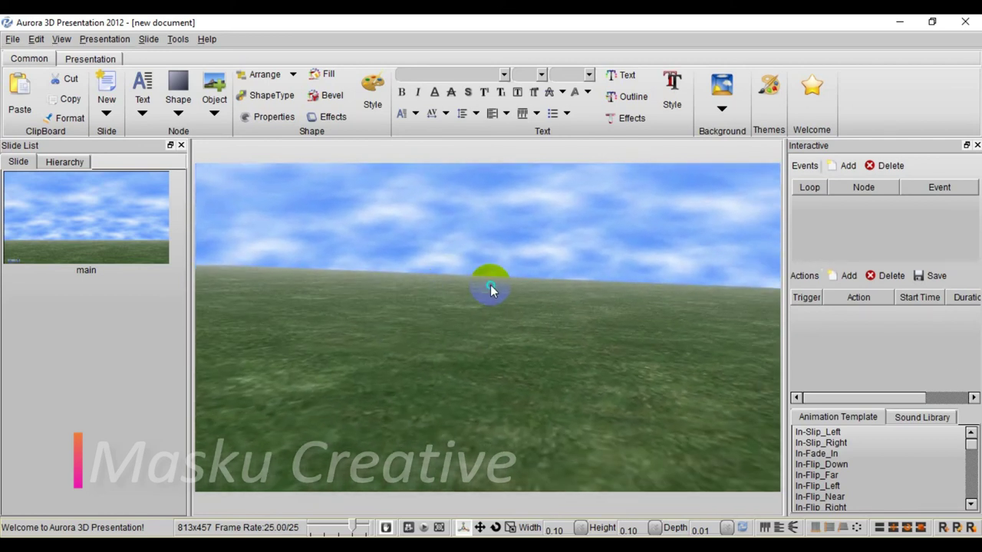
drag(673, 394, 515, 284)
drag(583, 363, 503, 353)
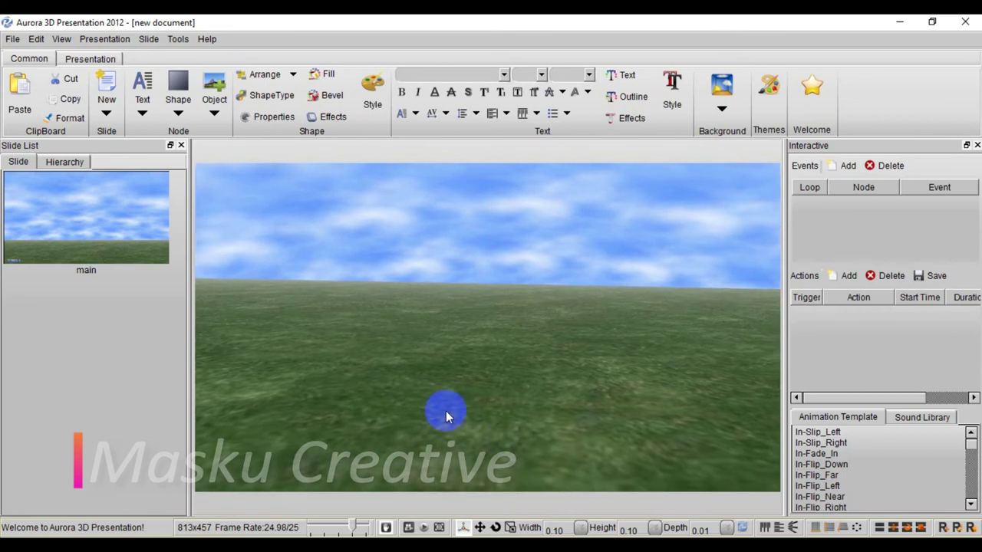
mouse_move(467, 413)
mouse_down()
mouse_move(425, 359)
mouse_move(571, 336)
mouse_move(691, 423)
mouse_move(541, 404)
mouse_move(370, 260)
mouse_move(481, 377)
mouse_up()
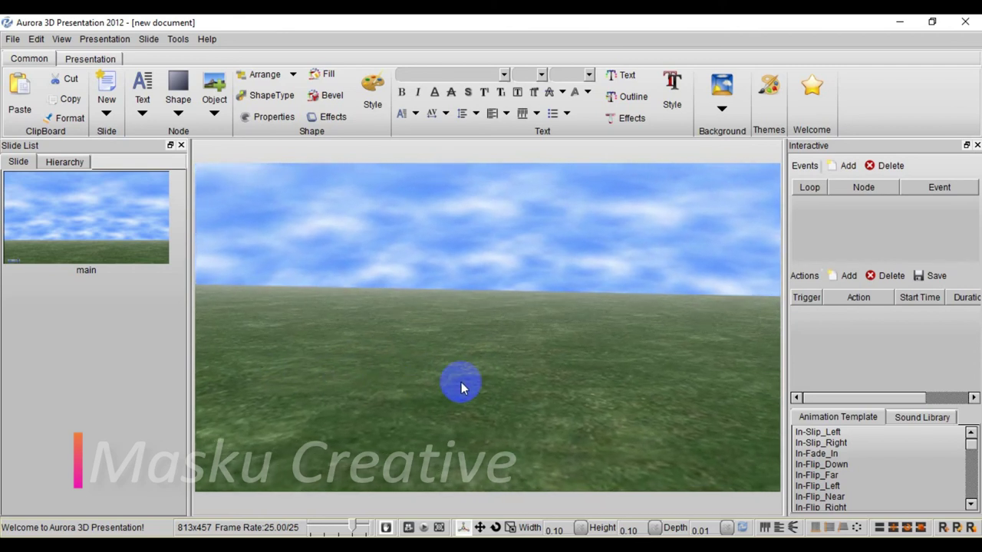
Step: Drag up and down to bring the horizon back to nearly level near mid-view
drag(595, 373, 567, 307)
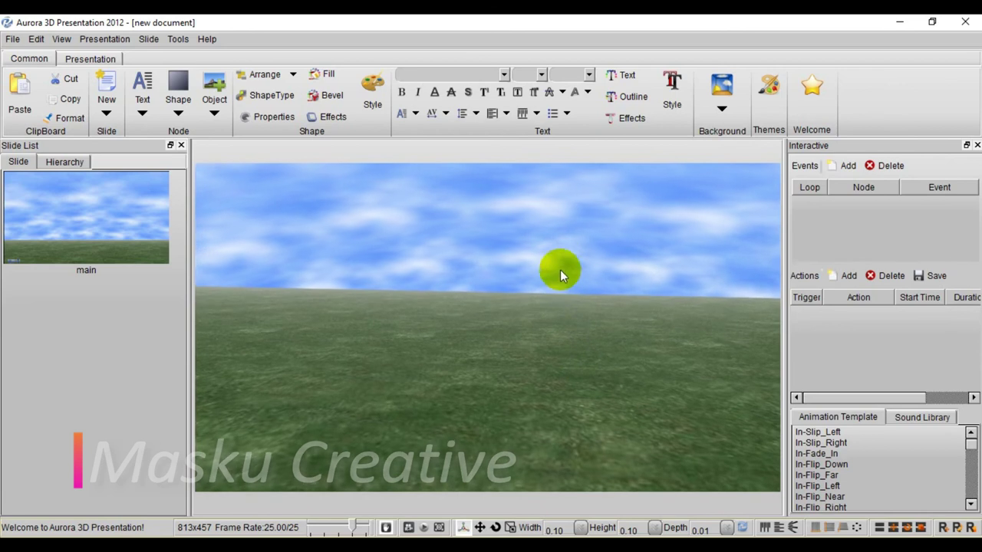
drag(555, 221, 567, 506)
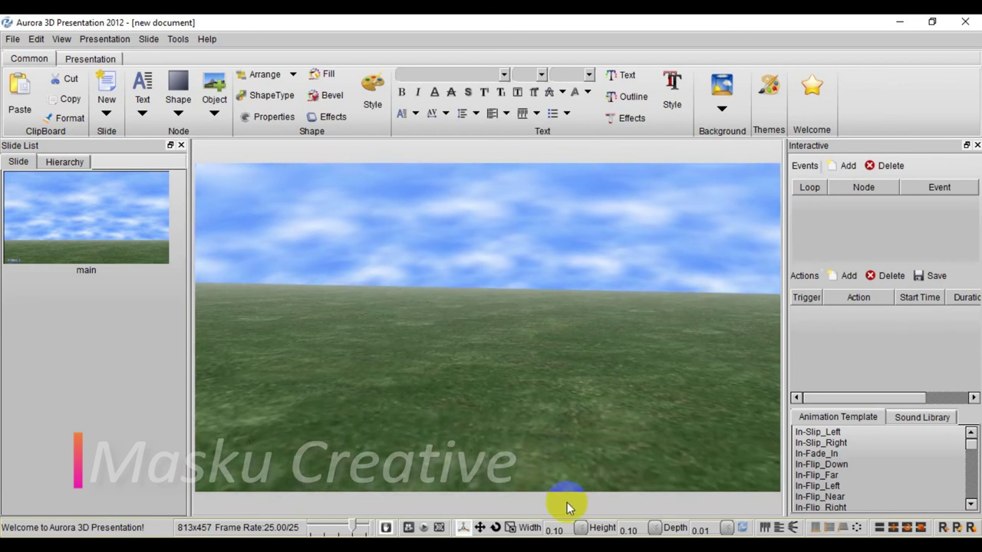
drag(562, 475, 547, 290)
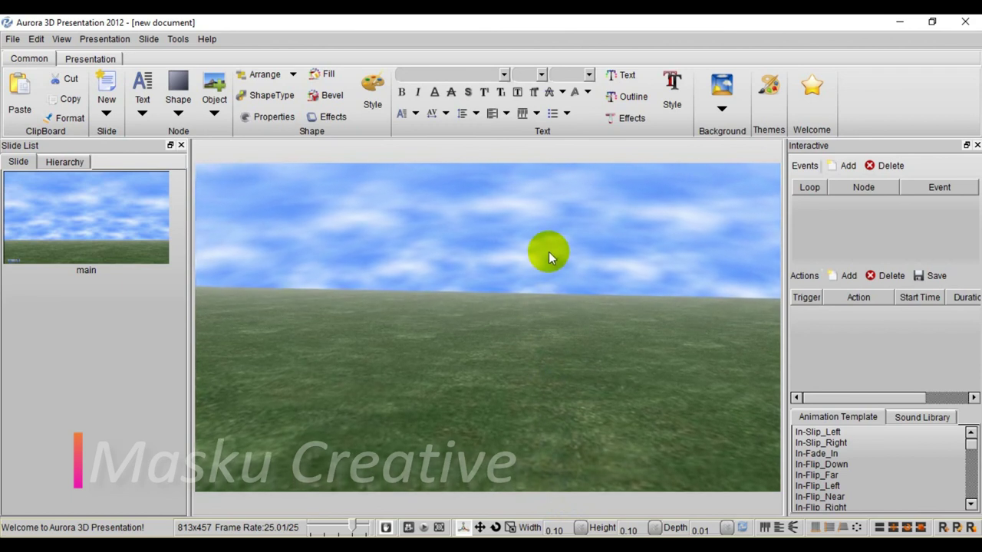
mouse_move(551, 255)
mouse_down()
mouse_move(543, 424)
mouse_move(517, 272)
mouse_up()
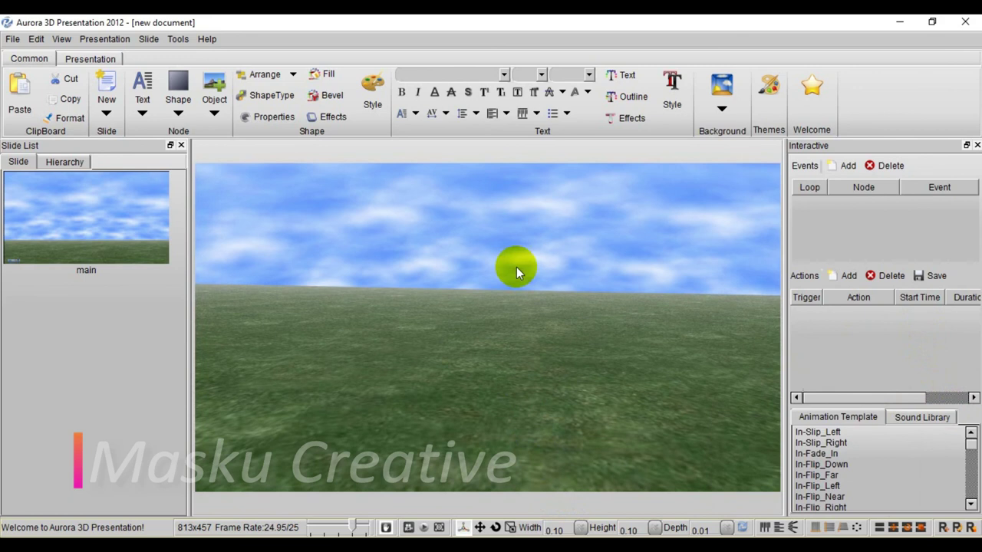
mouse_move(447, 262)
mouse_down()
mouse_move(476, 330)
mouse_move(467, 334)
mouse_move(193, 333)
mouse_move(709, 351)
mouse_move(689, 358)
mouse_move(684, 421)
mouse_move(633, 394)
mouse_move(559, 278)
mouse_move(552, 159)
mouse_move(583, 488)
mouse_move(552, 234)
mouse_move(599, 401)
mouse_move(601, 235)
mouse_move(565, 271)
mouse_move(519, 215)
mouse_move(576, 378)
mouse_move(562, 392)
mouse_up()
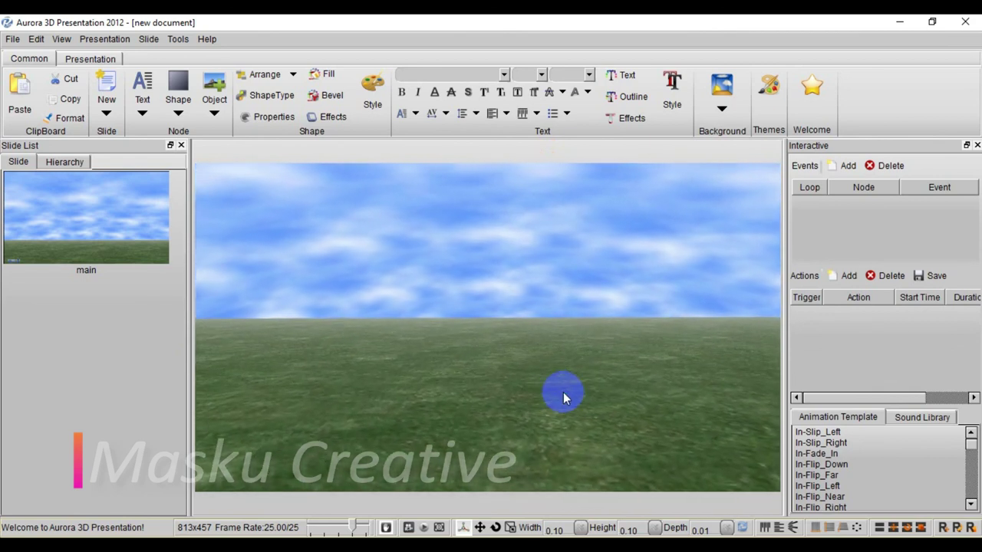